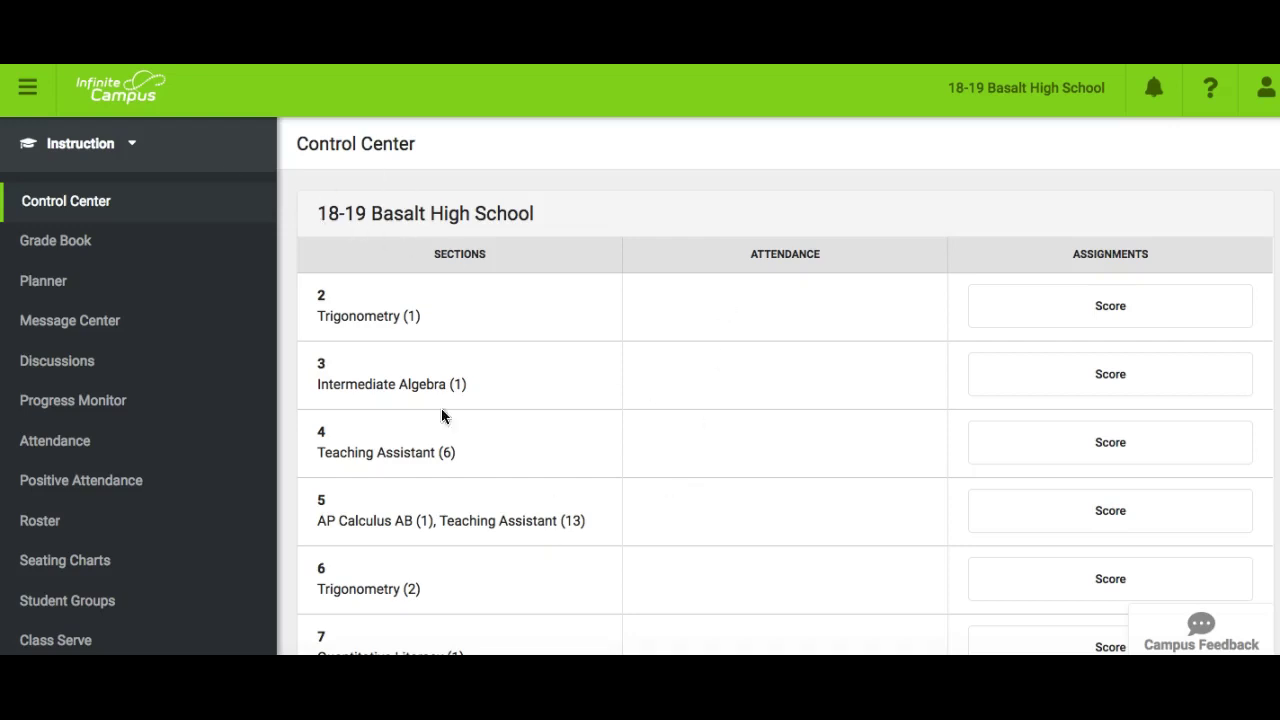
Open the Grade Book for section 7) 231122-1 Quantitative Literacy (Friday).
left_click(85, 246)
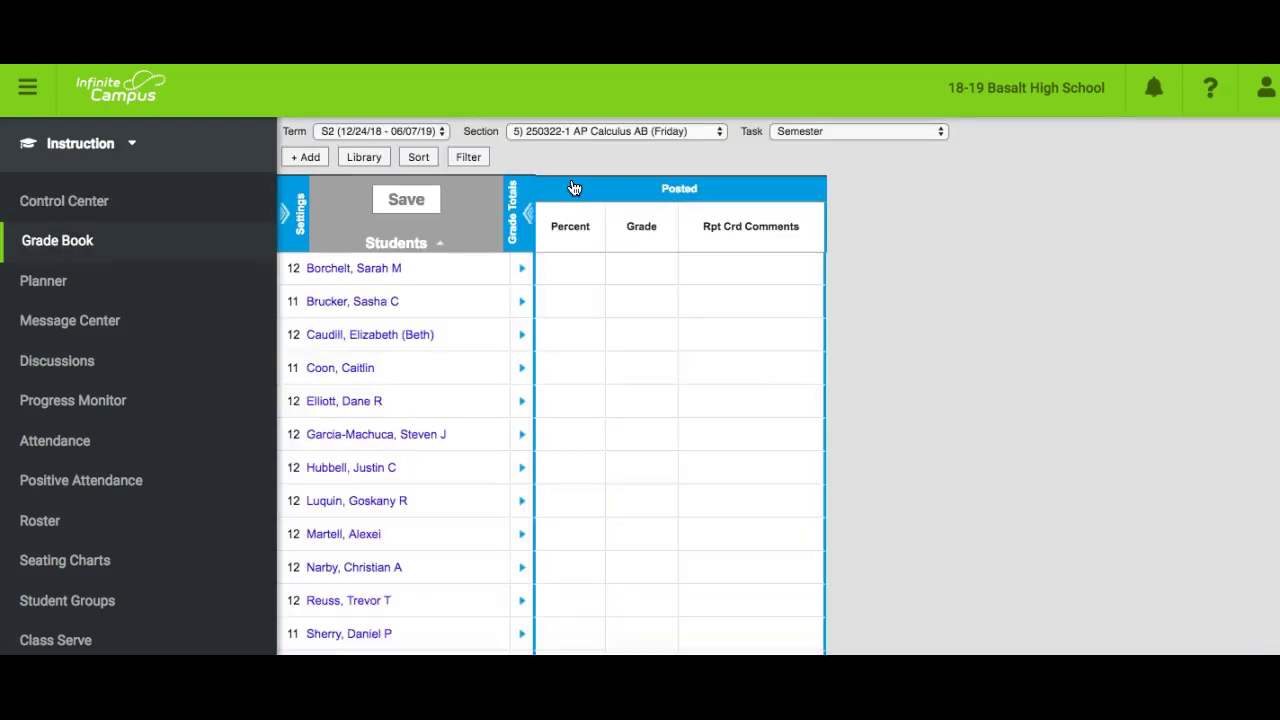
left_click(606, 133)
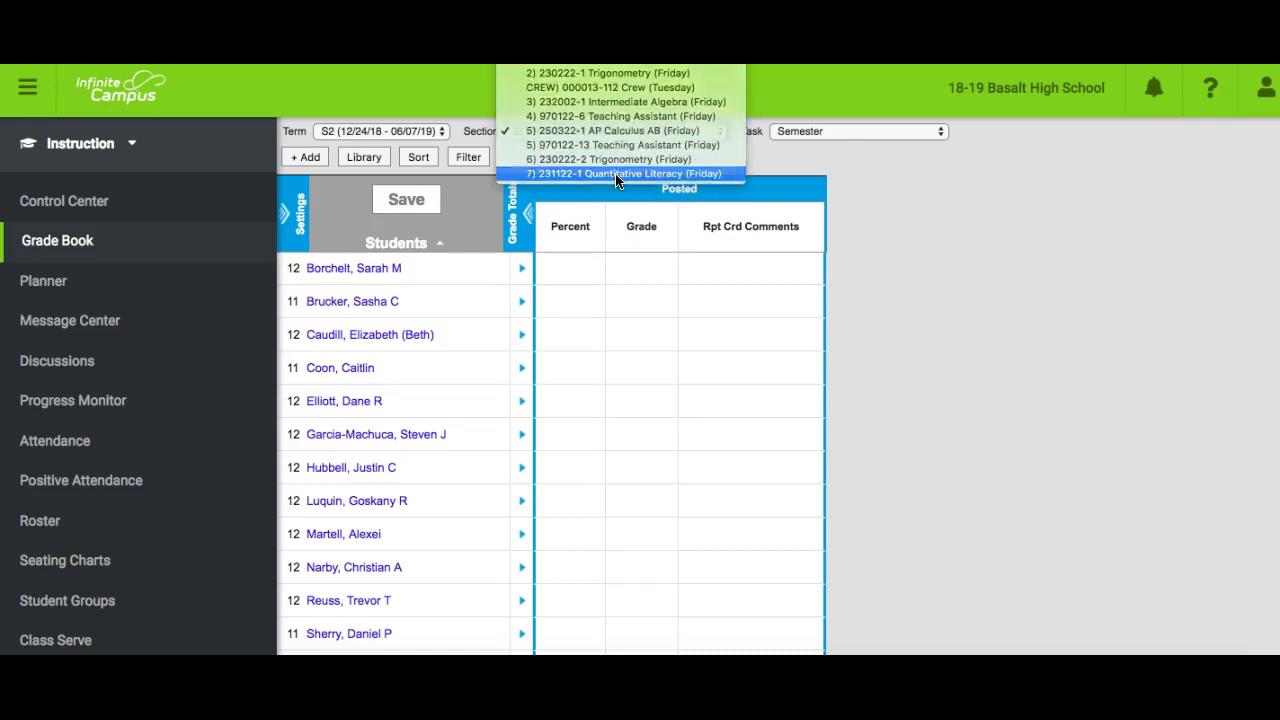
left_click(616, 176)
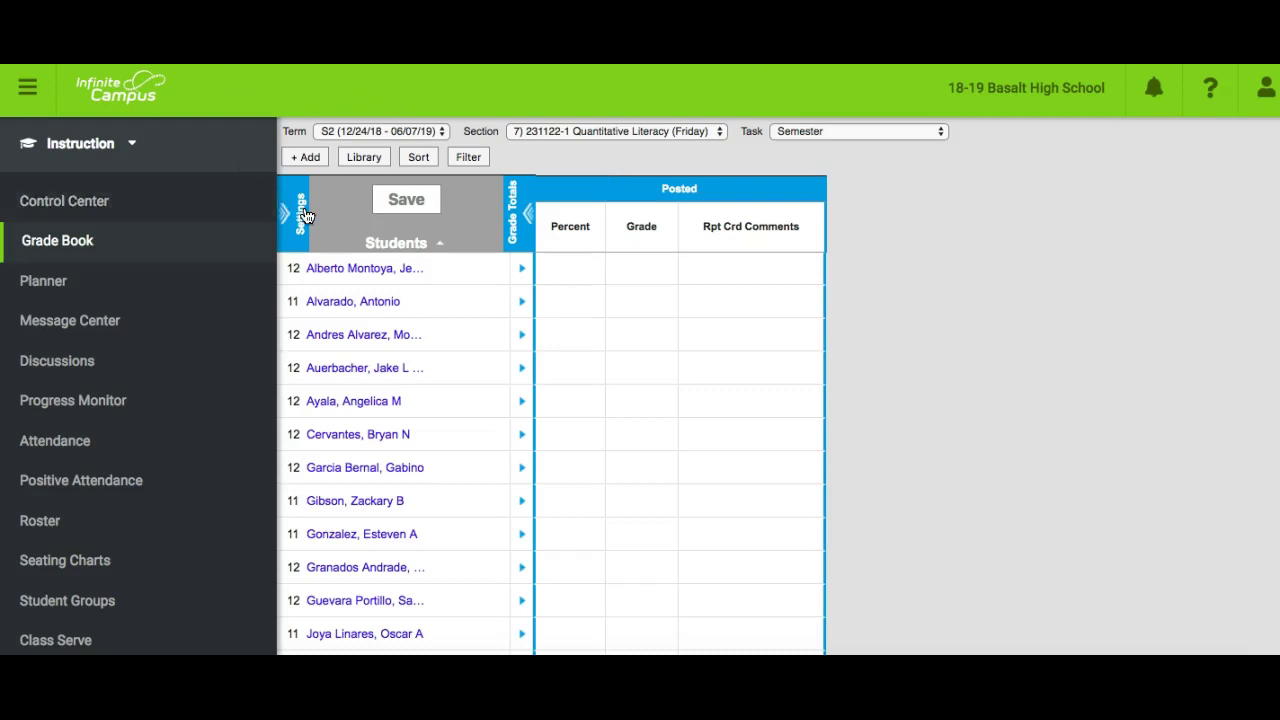
Collapse the main navigation menu and expand the grade book settings.
left_click(28, 90)
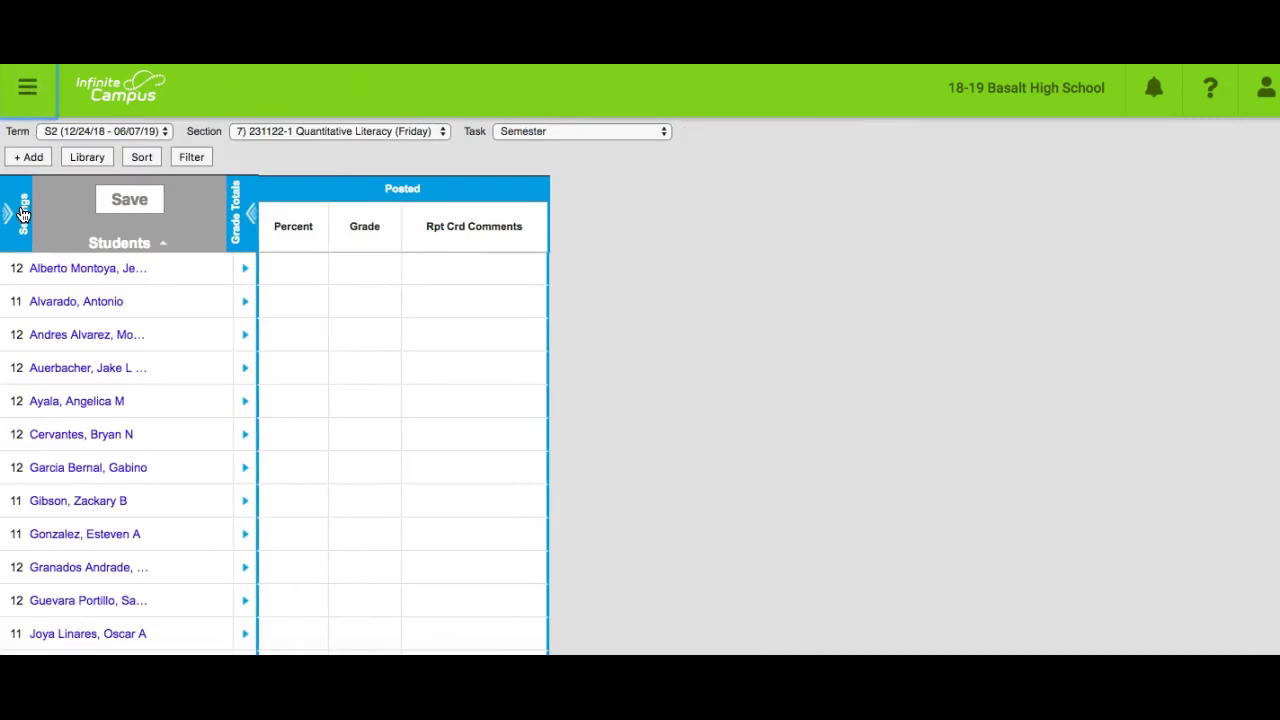
left_click(23, 214)
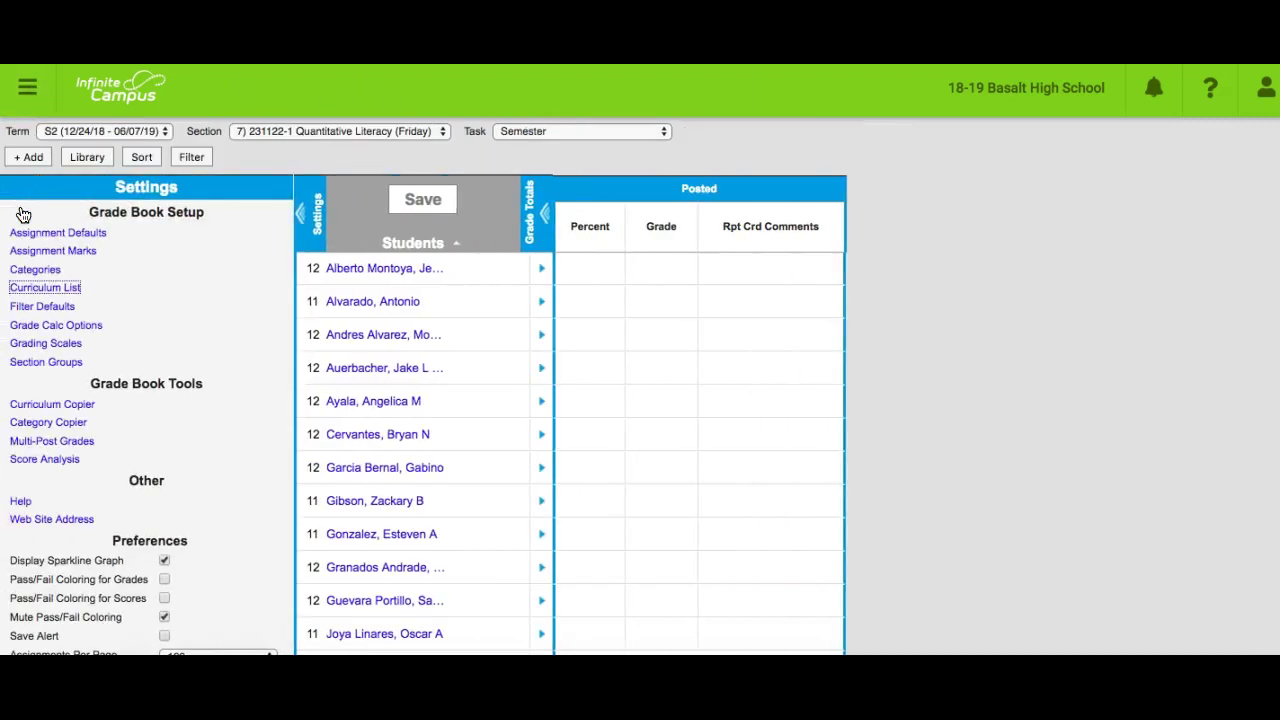
left_click(324, 230)
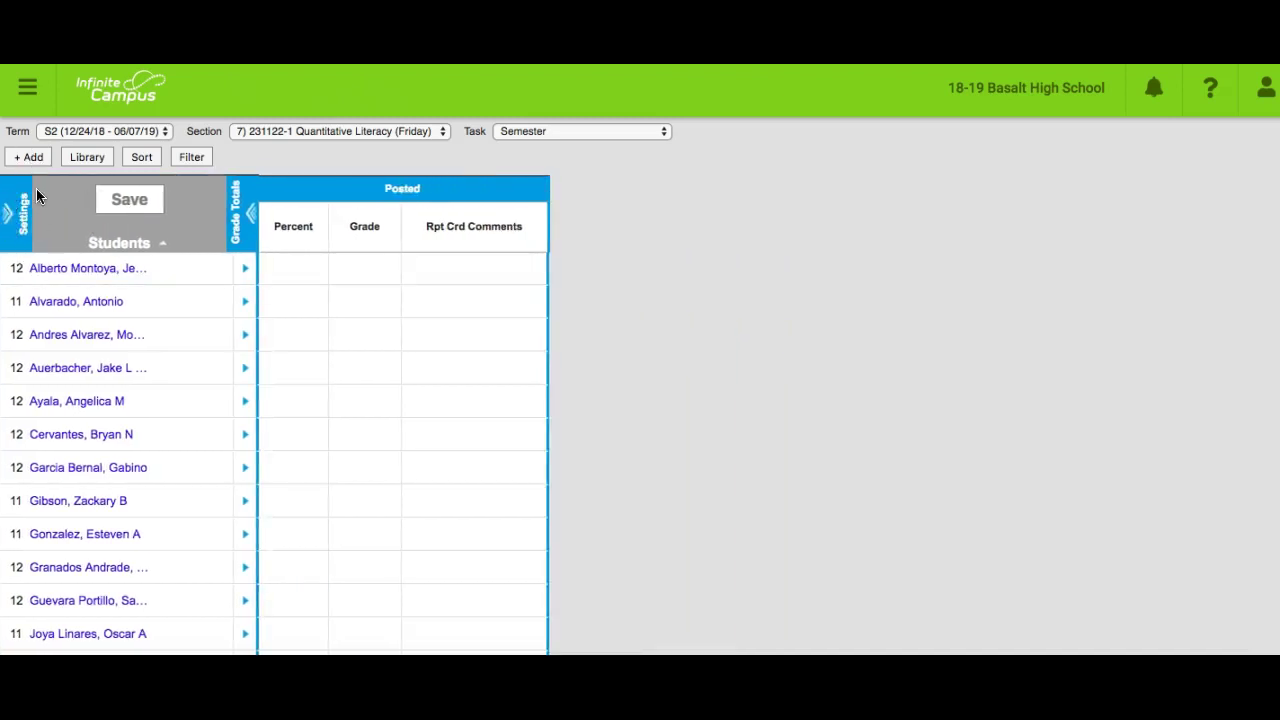
left_click(22, 215)
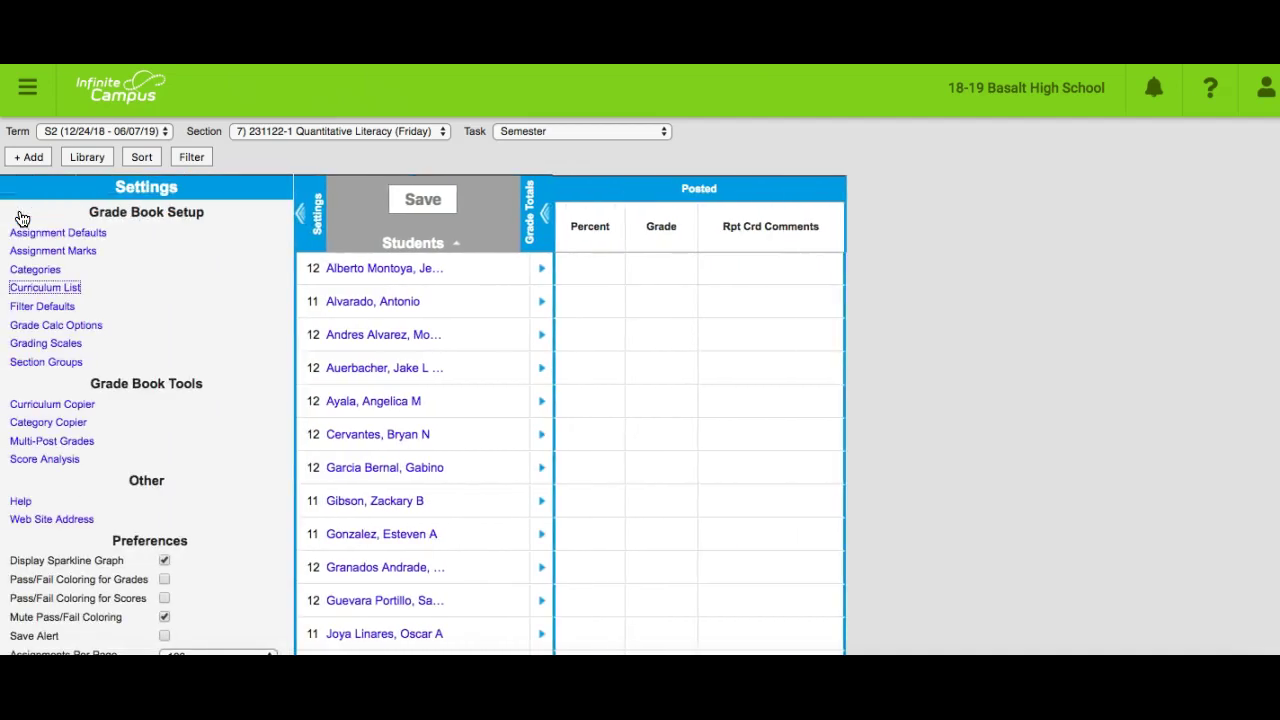
In the grade book preferences, turn off Display Sparkline Graph and turn on Pass/Fail Coloring for Grades and Save Alert.
scroll(122, 380, "down", 1)
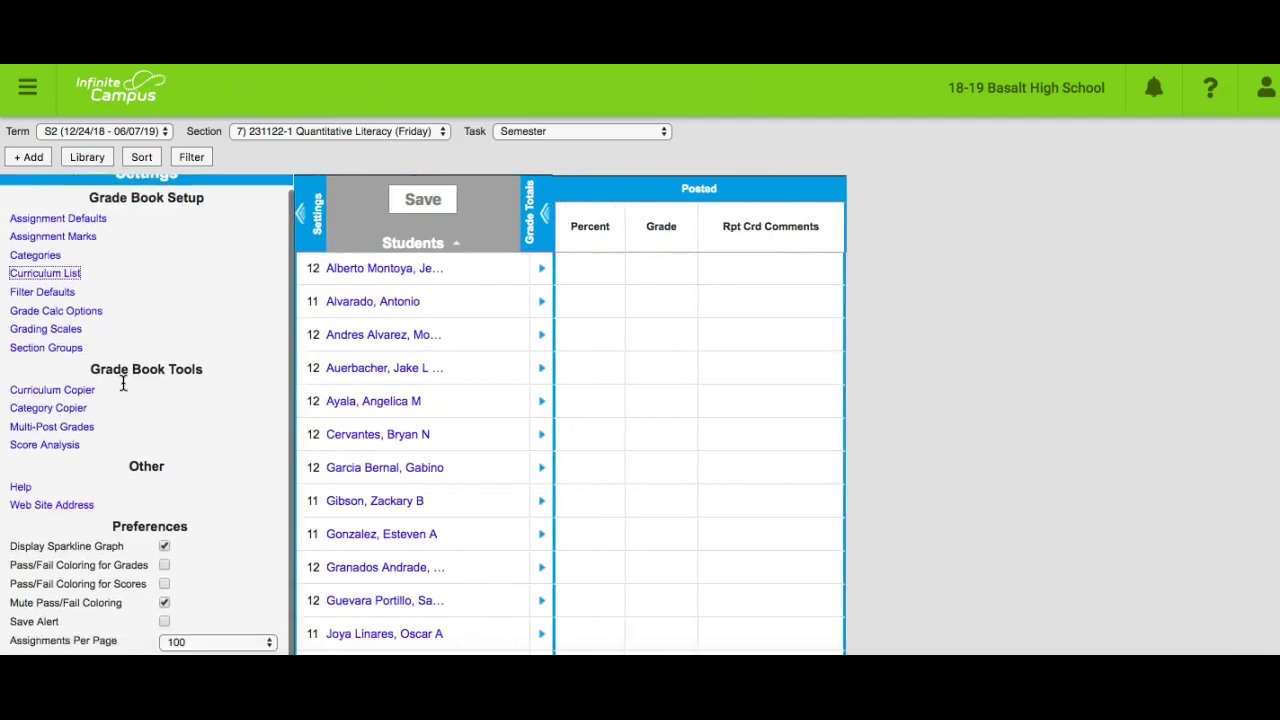
left_click(164, 545)
left_click(165, 564)
left_click(165, 564)
left_click(165, 566)
left_click(164, 620)
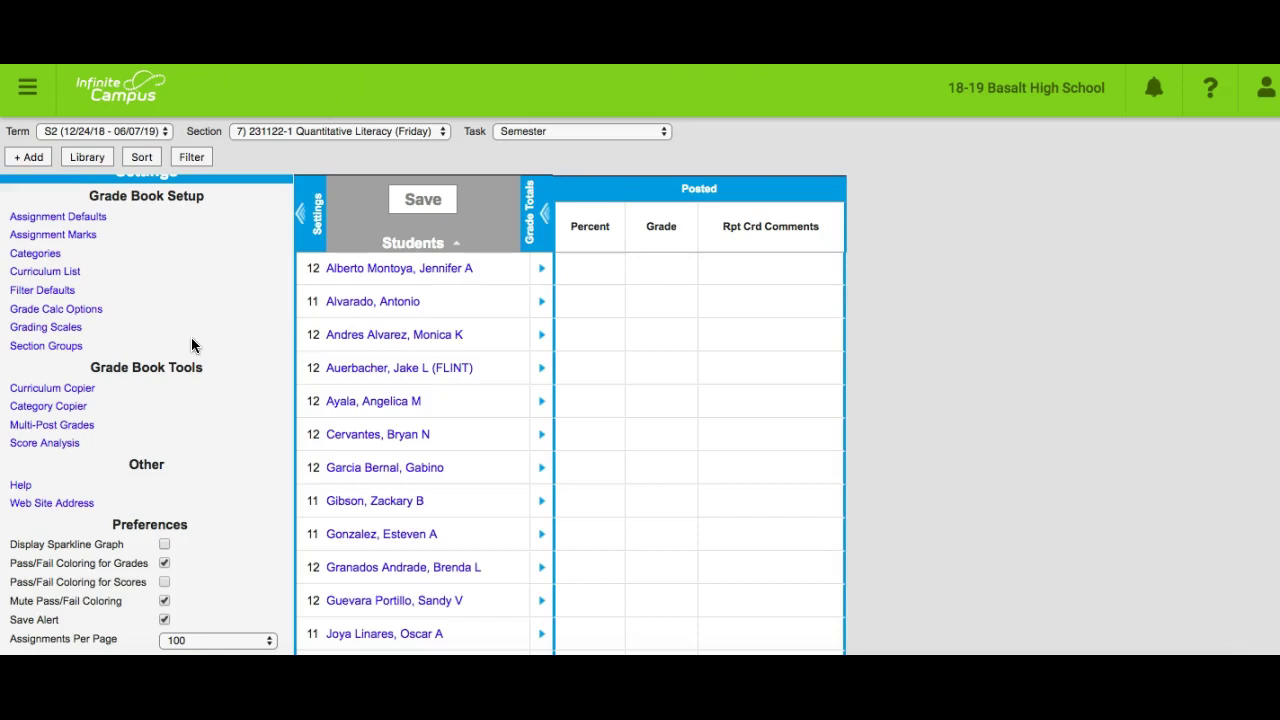
Copy all assignment categories from section 231111-1 Quantitative Literacy to section 231122-1 Quantitative Literacy and check the category list.
left_click(50, 412)
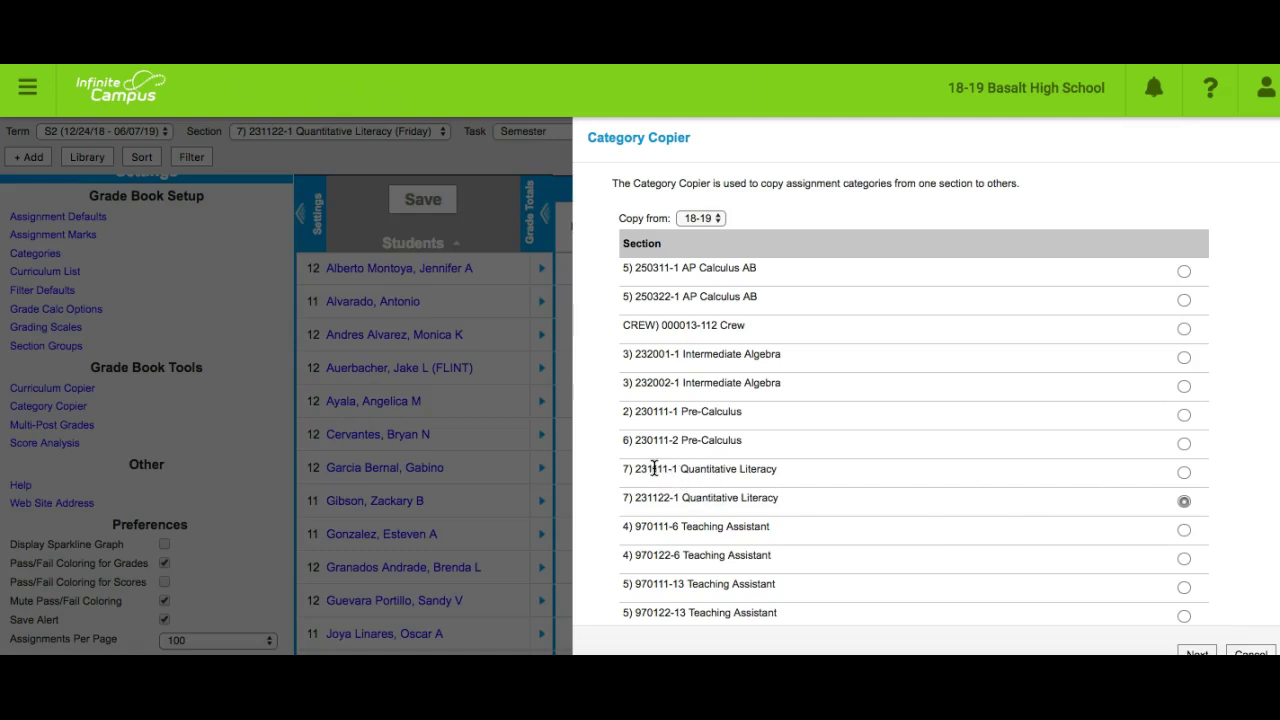
left_click(1186, 470)
scroll(693, 504, "down", 4)
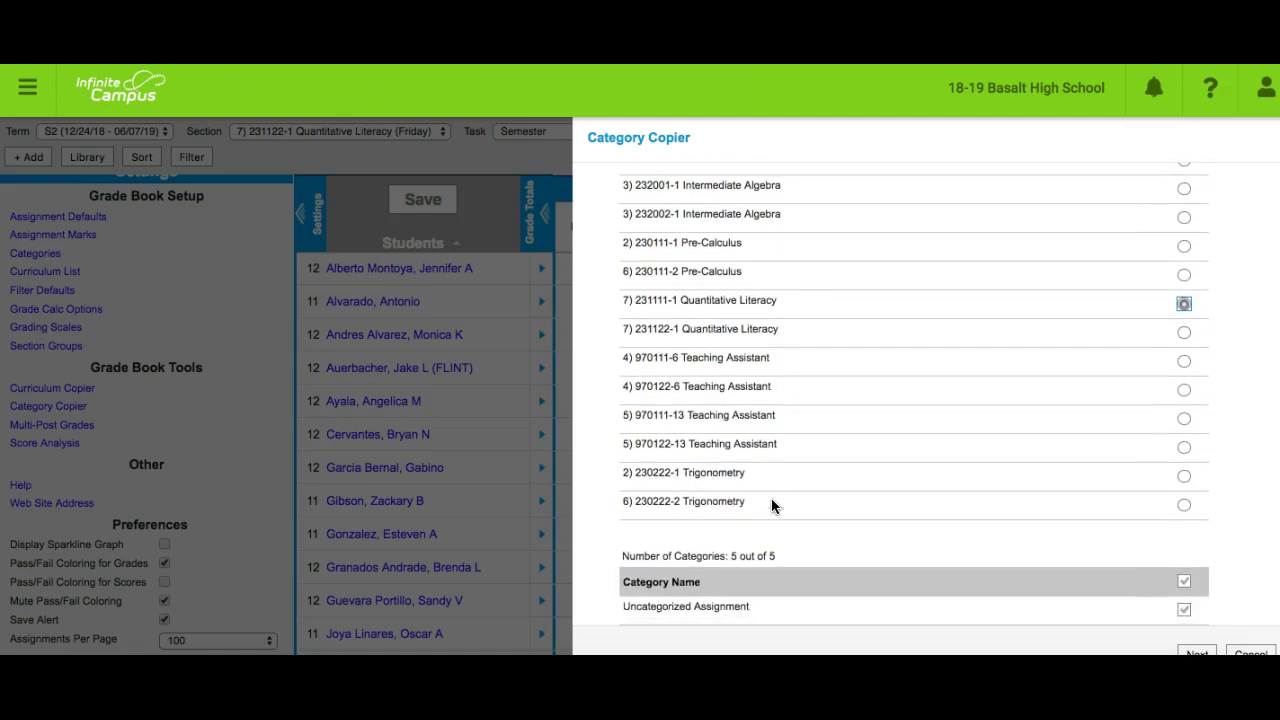
scroll(771, 498, "down", 1)
scroll(771, 506, "down", 2)
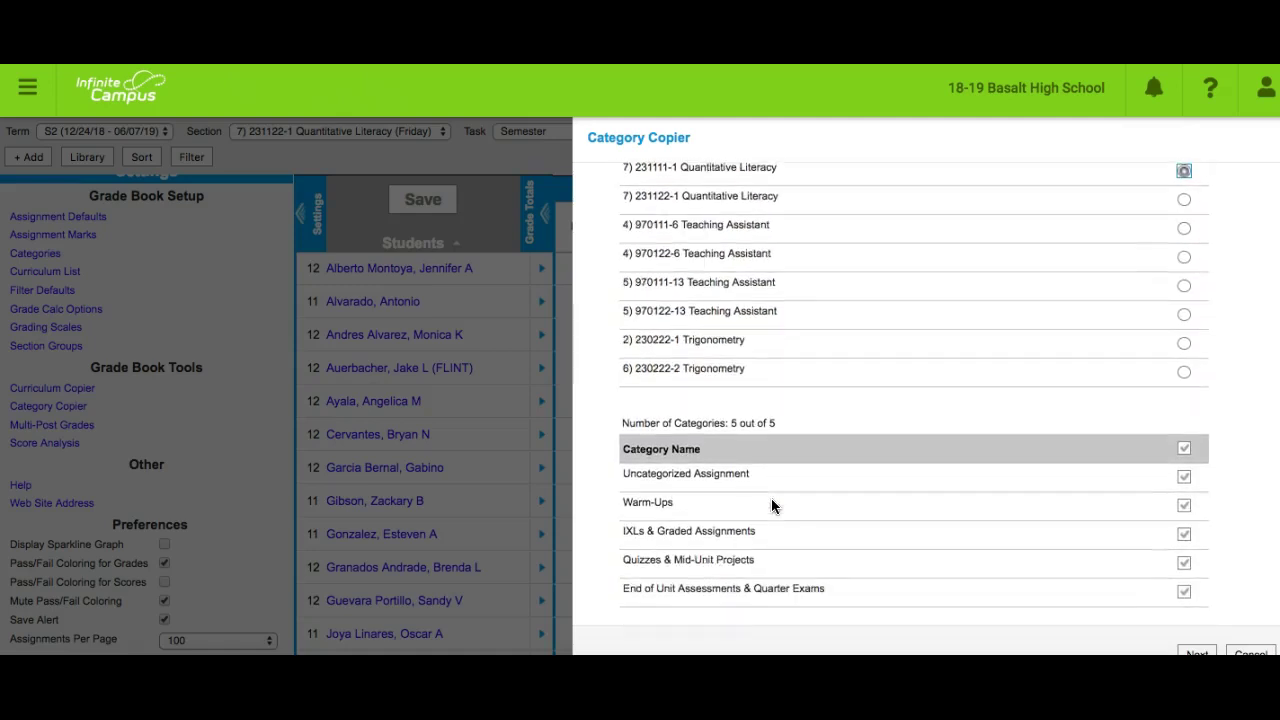
left_click(1198, 652)
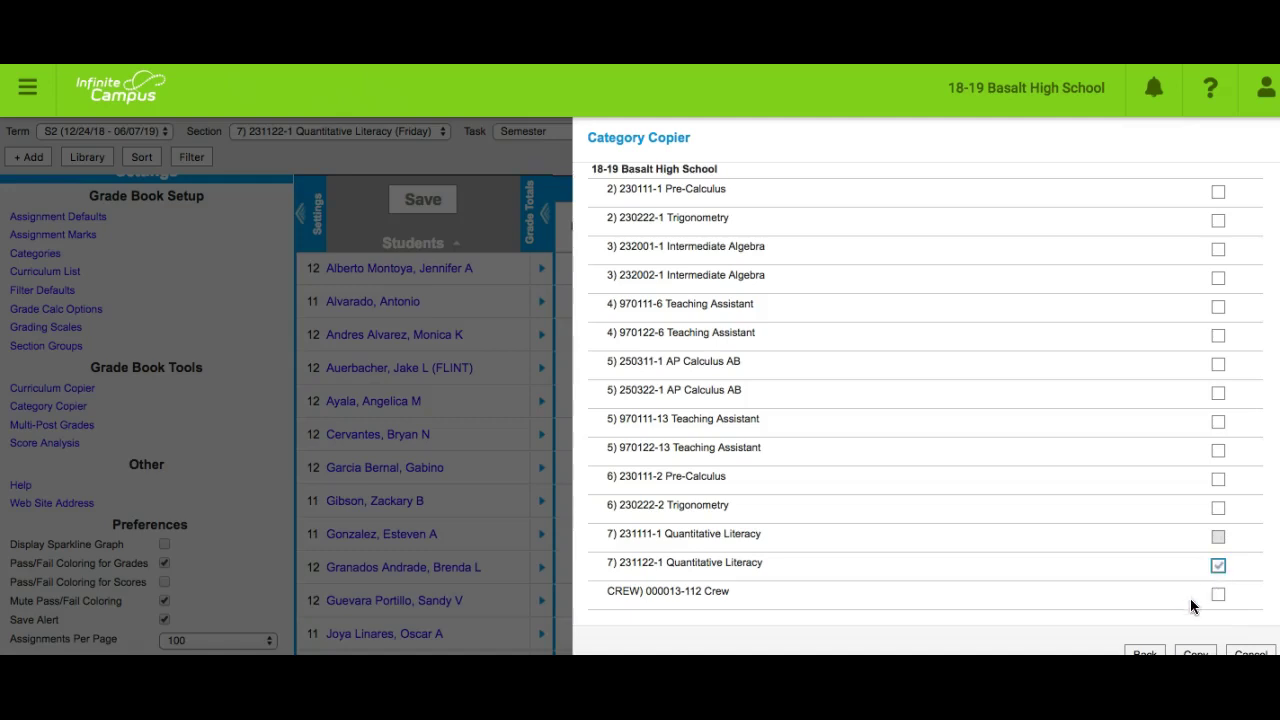
left_click(1193, 651)
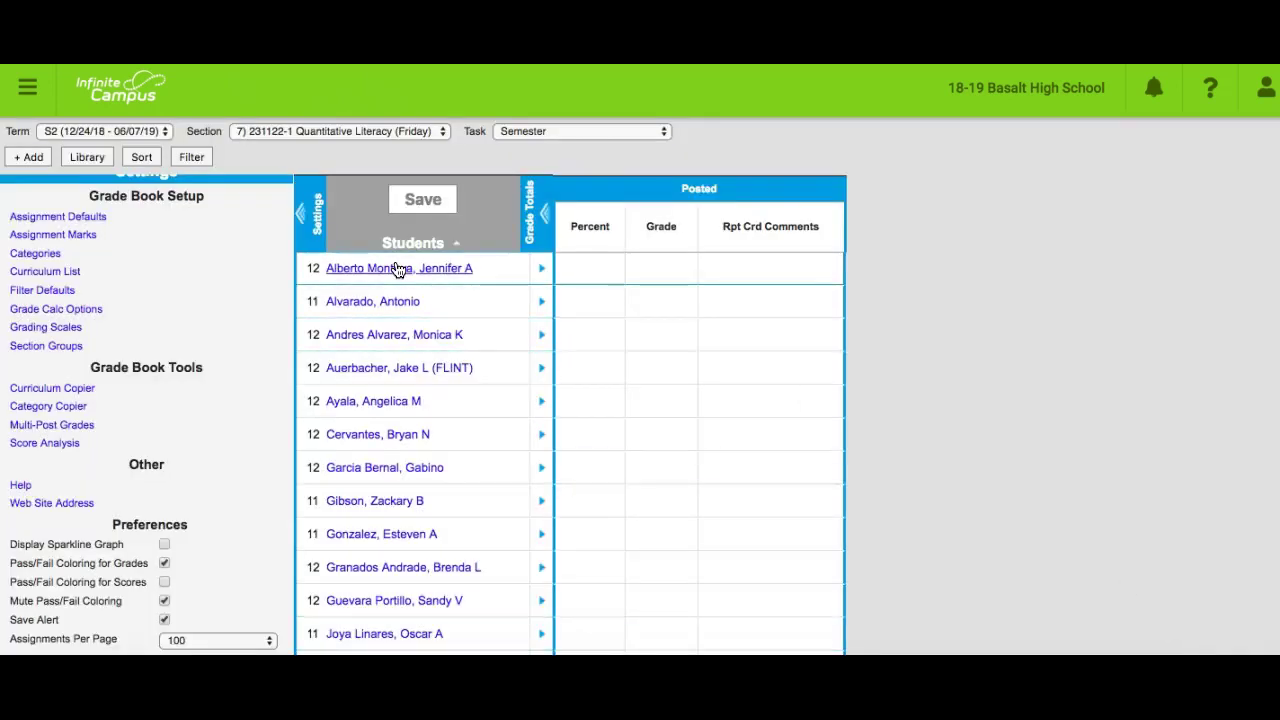
left_click(40, 254)
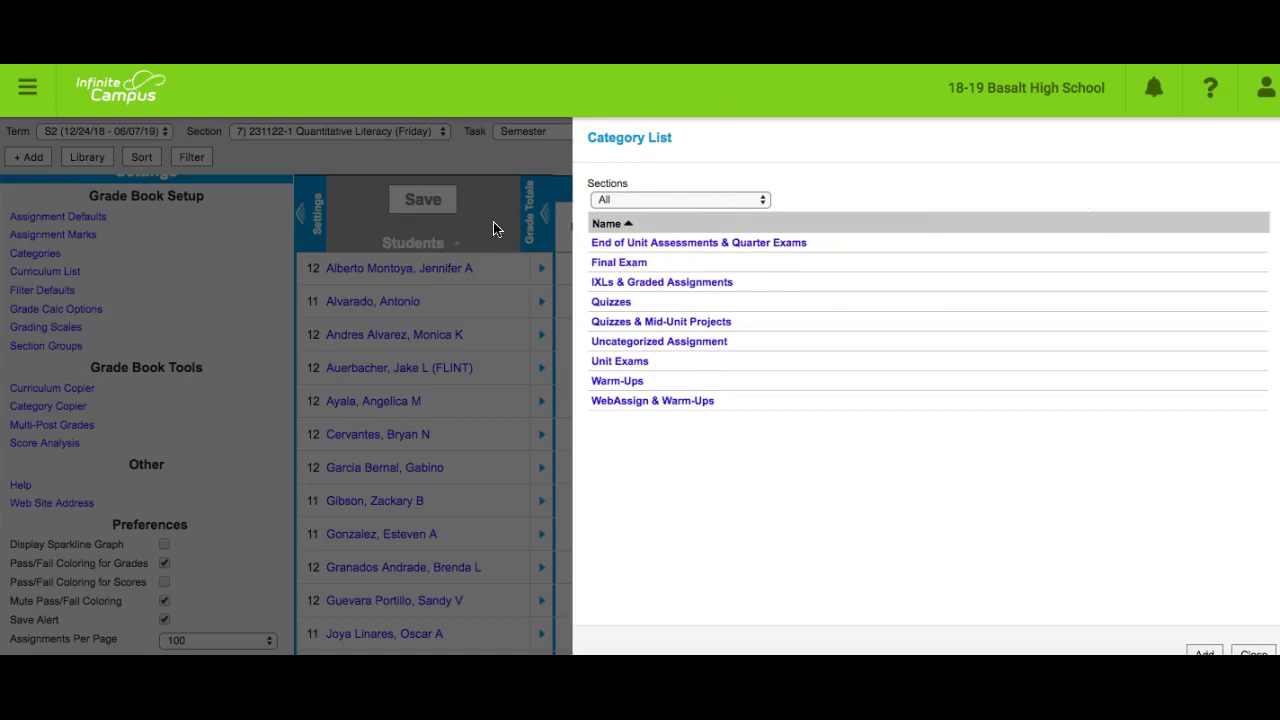
left_click(1253, 652)
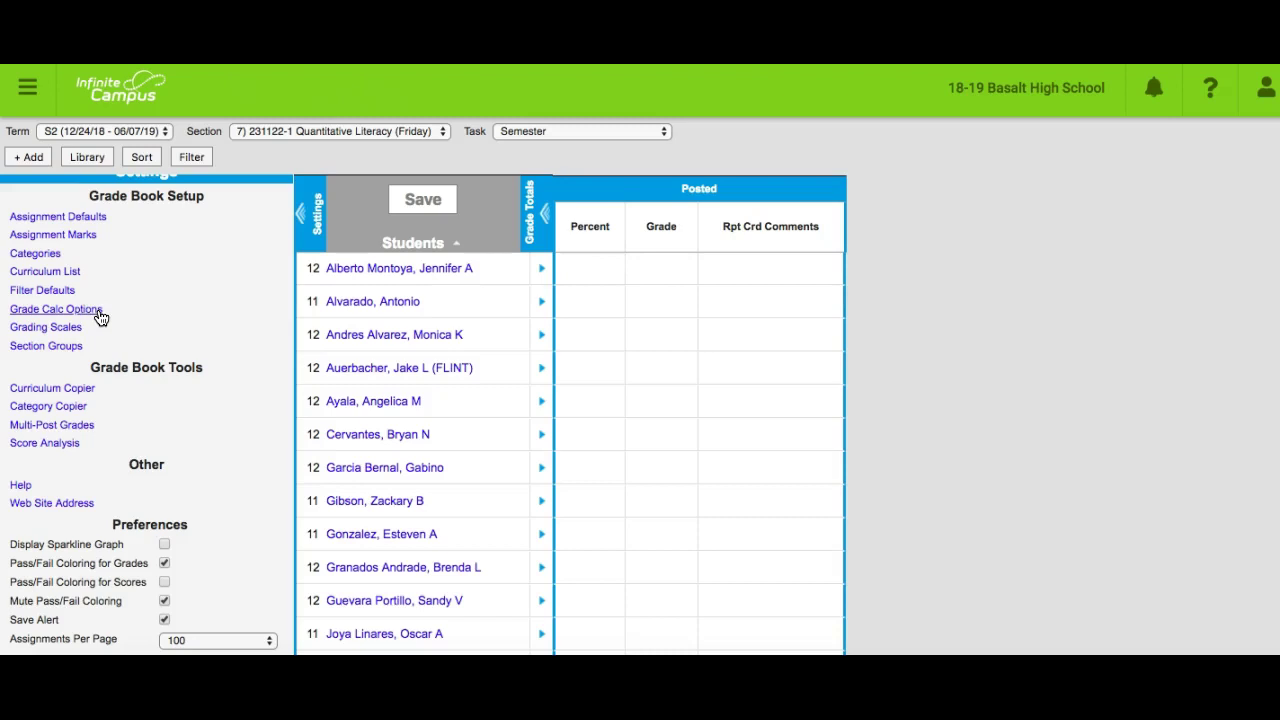
Set the S2 Semester grade calculation type to In Progress Grade with the BHS & RFHS grading scale.
left_click(64, 311)
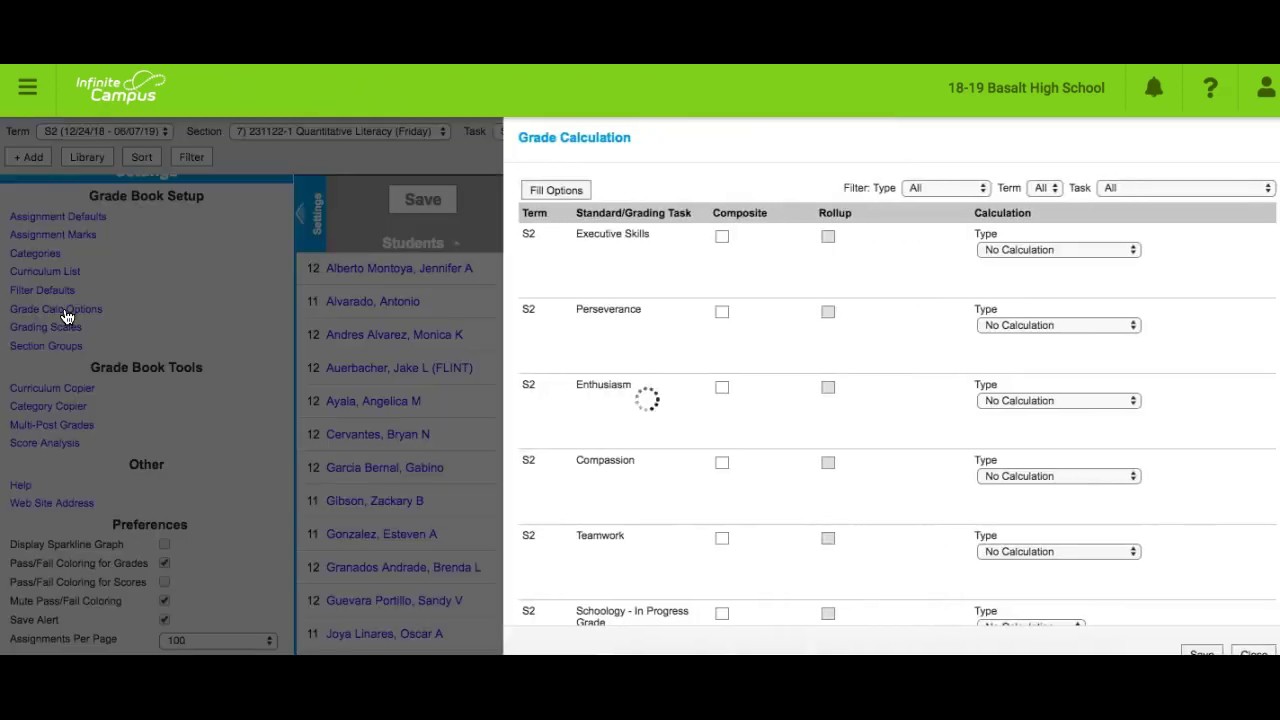
scroll(905, 351, "down", 5)
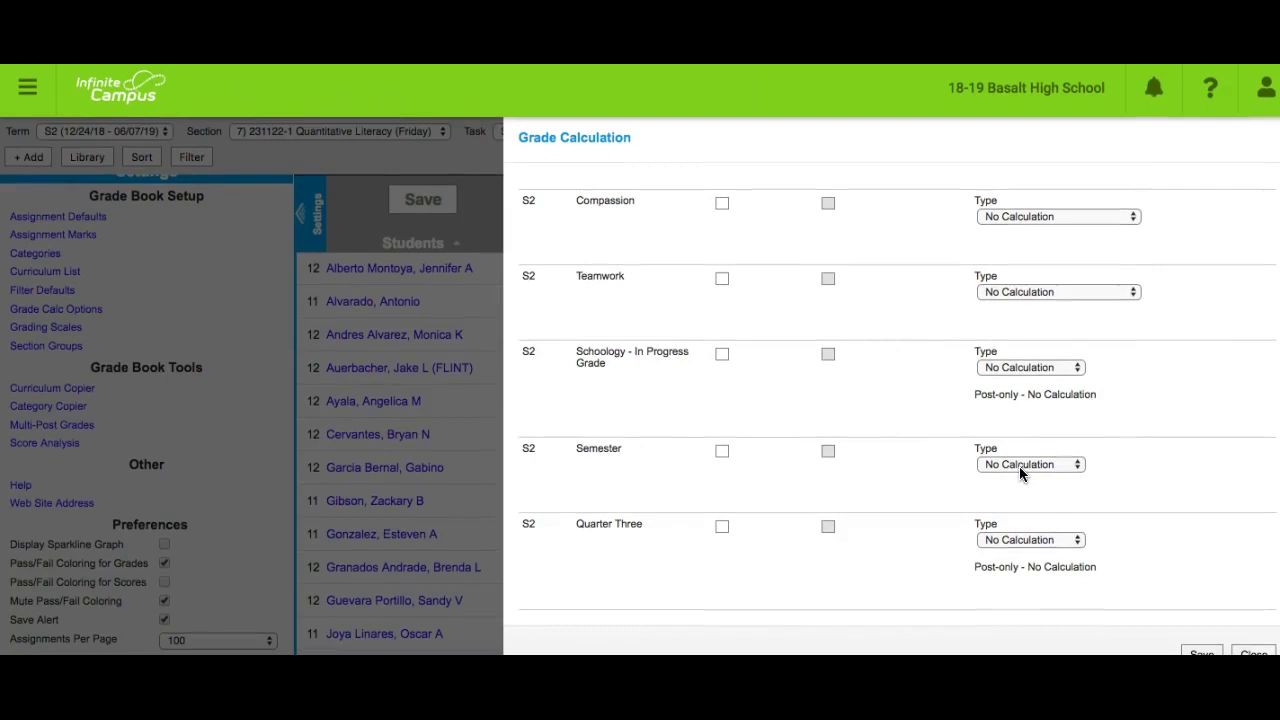
left_click(1019, 466)
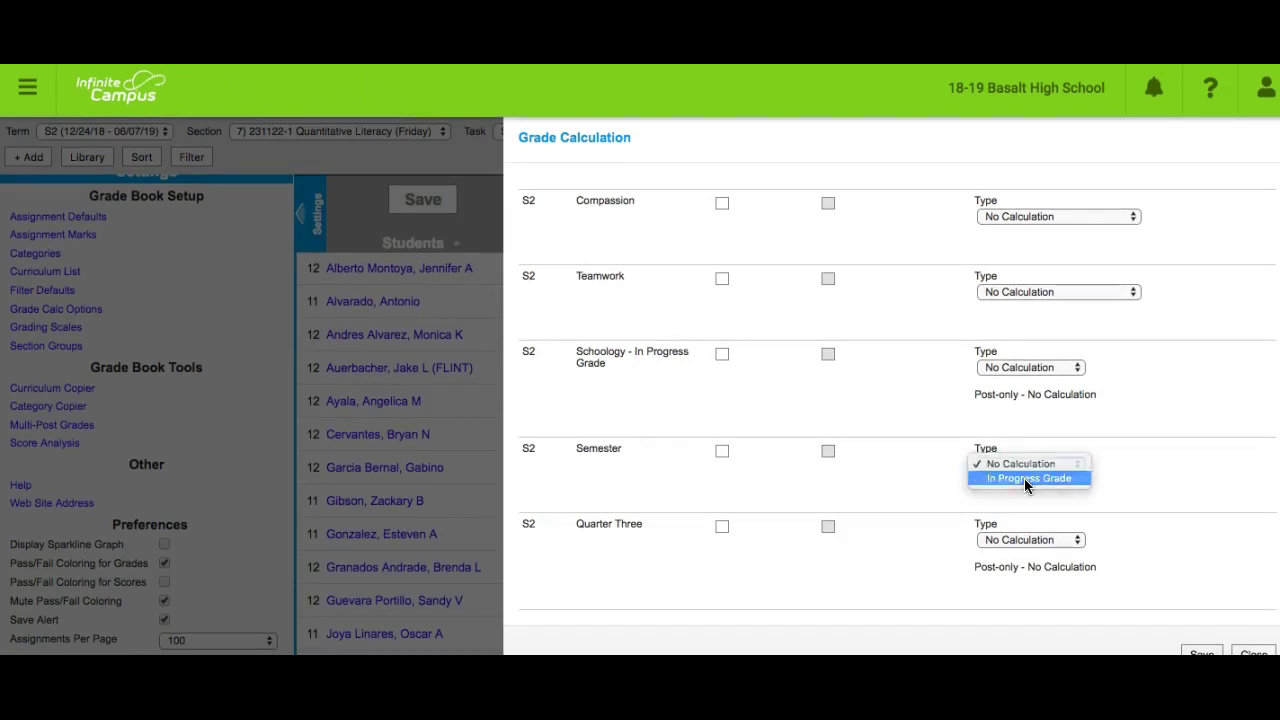
left_click(1024, 478)
left_click(1025, 506)
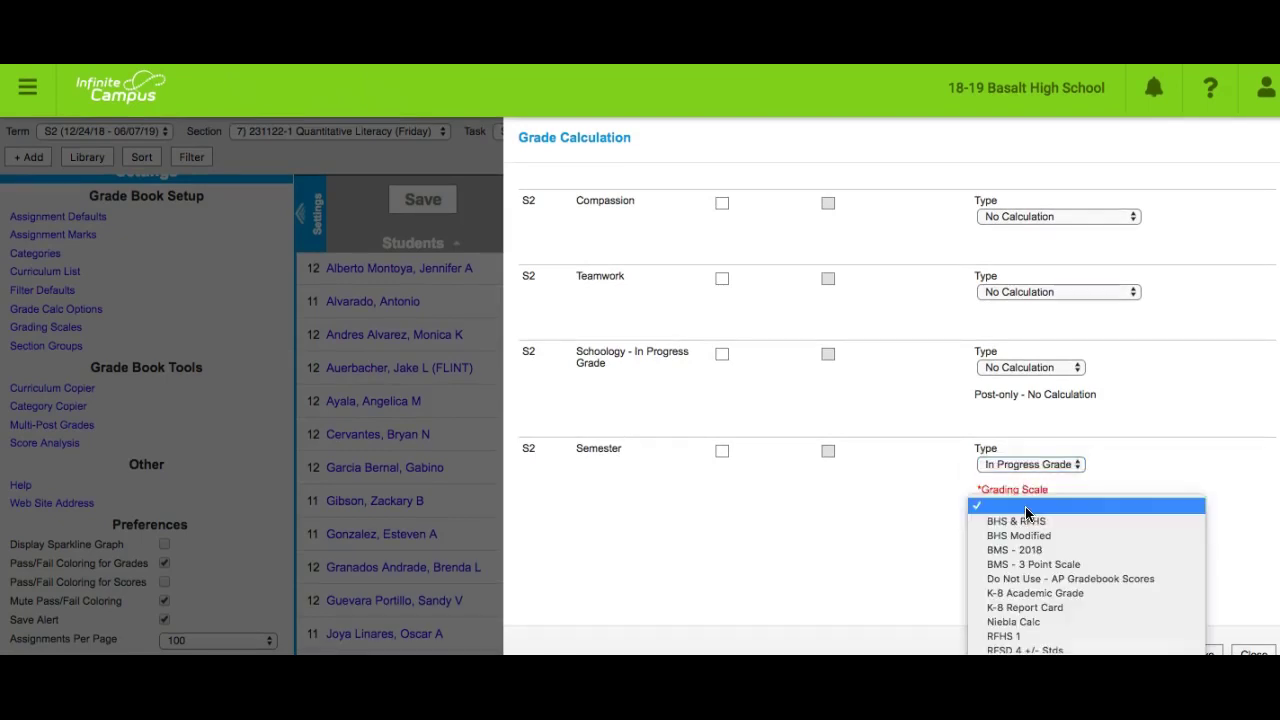
left_click(1030, 524)
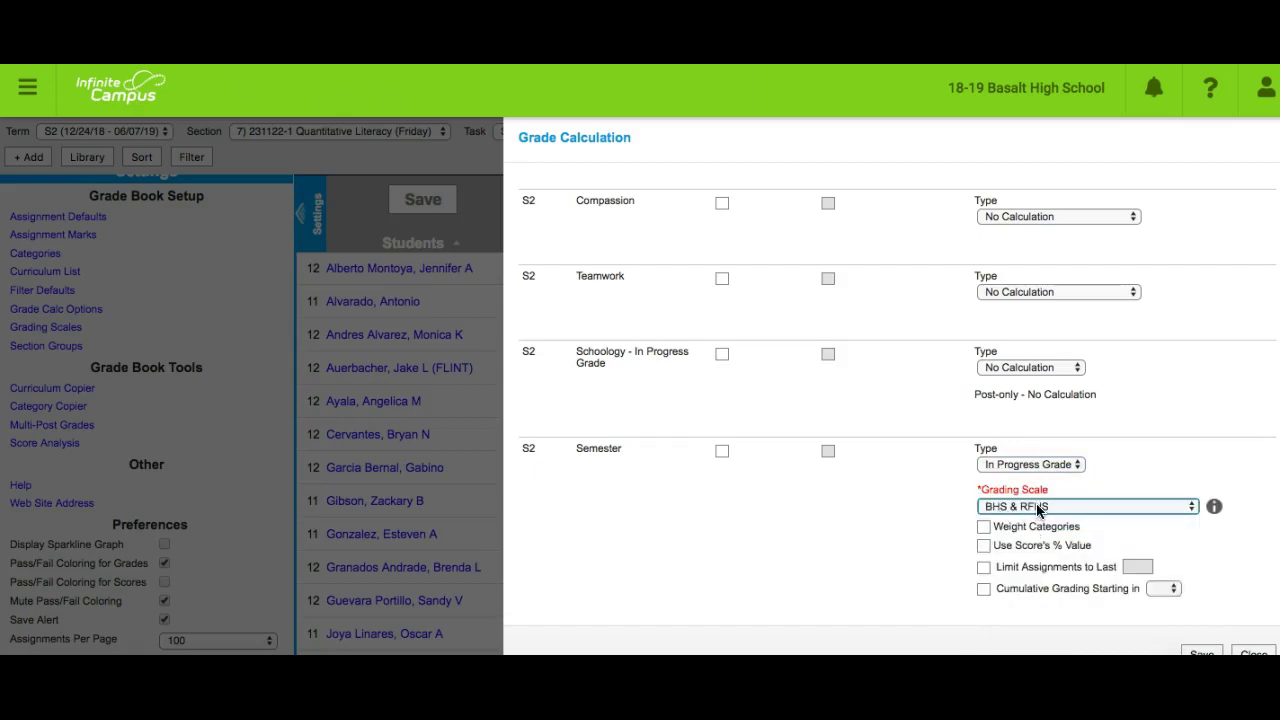
left_click(1036, 507)
scroll(1036, 540, "down", 3)
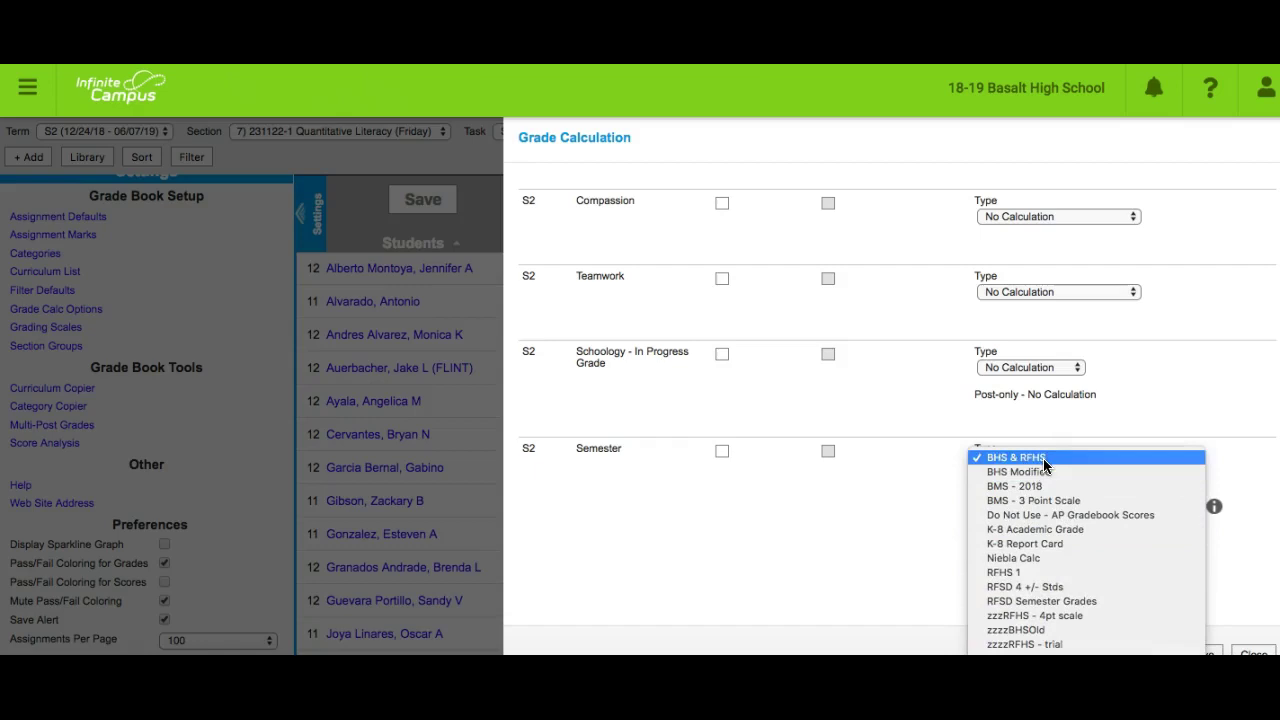
left_click(1041, 458)
Enable Weight Categories for the S2 Semester task and save the grade calculation options.
left_click(985, 527)
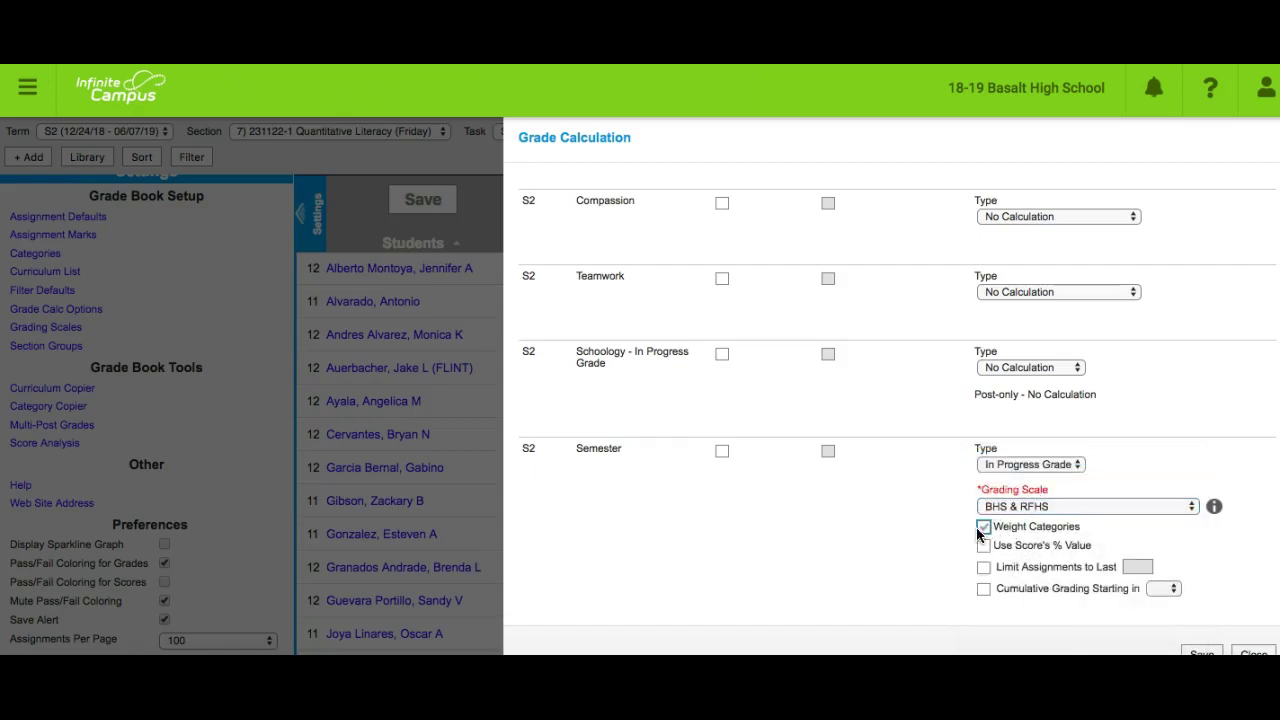
scroll(1057, 574, "down", 3)
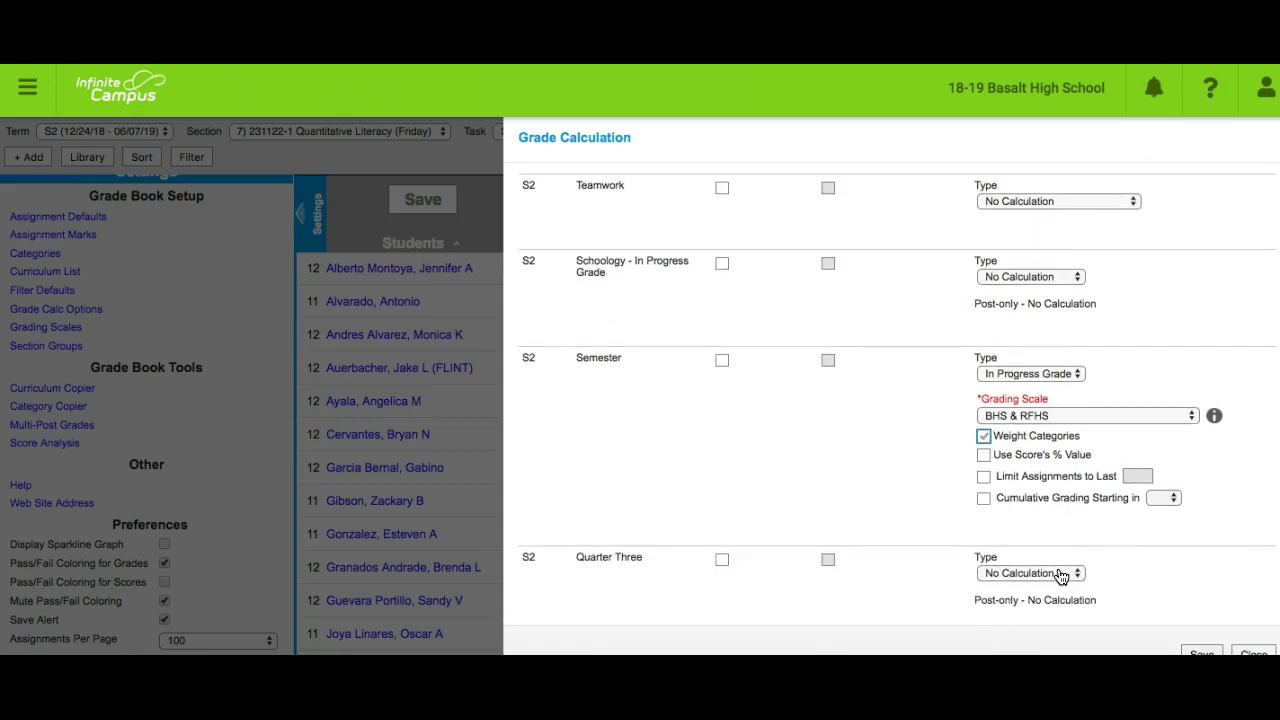
left_click(1200, 653)
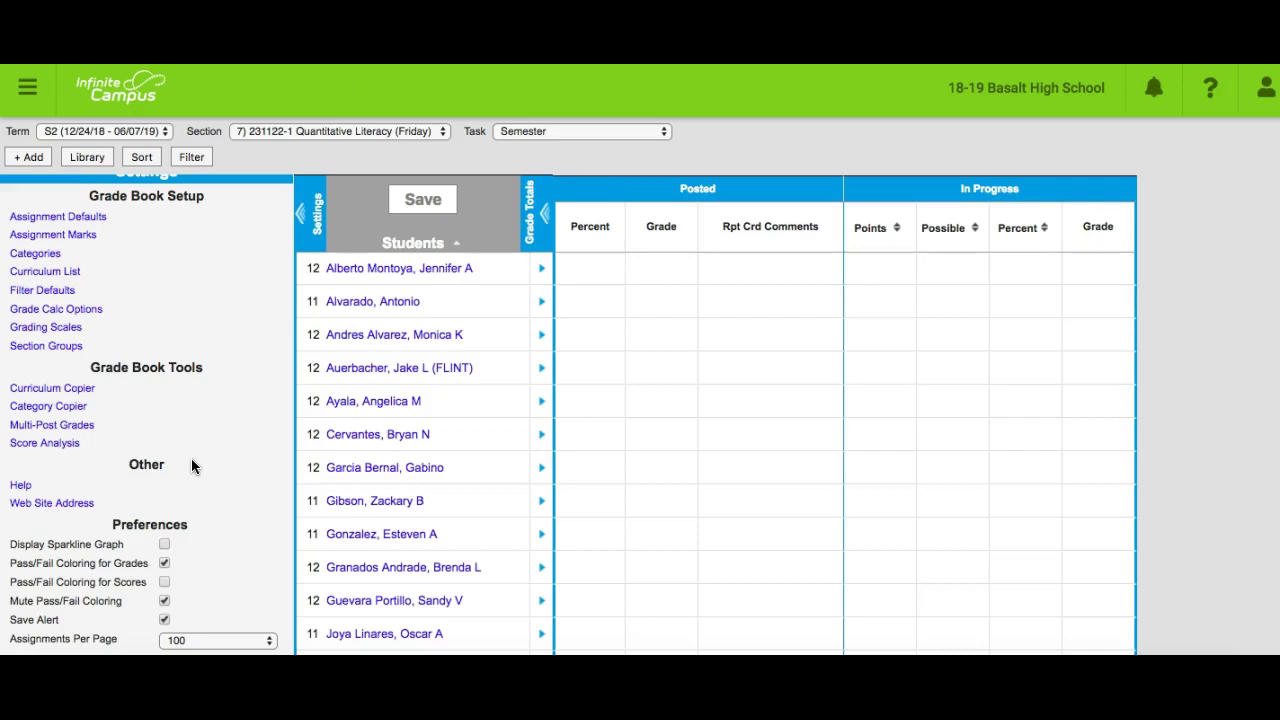
In the Curriculum Copier, set the source section to 7) 231111-1 Quantitative Literacy, expand all content and limit the source term to S1.
left_click(72, 390)
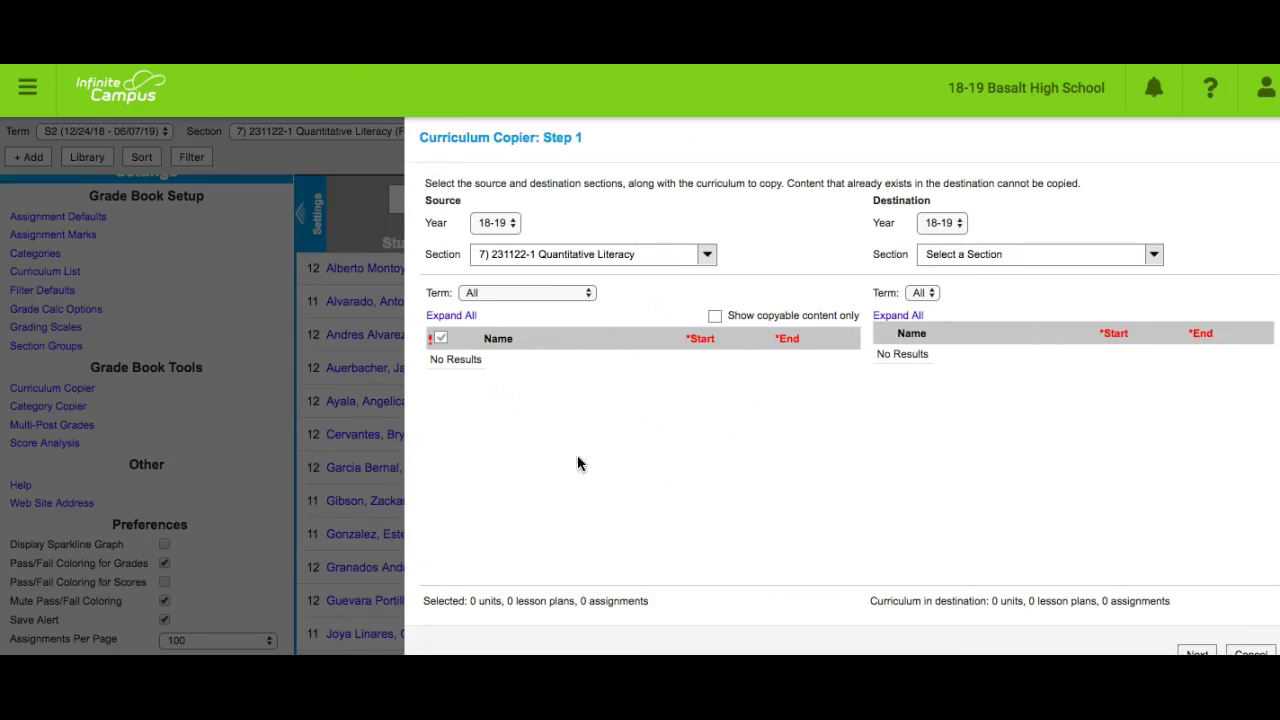
left_click(547, 256)
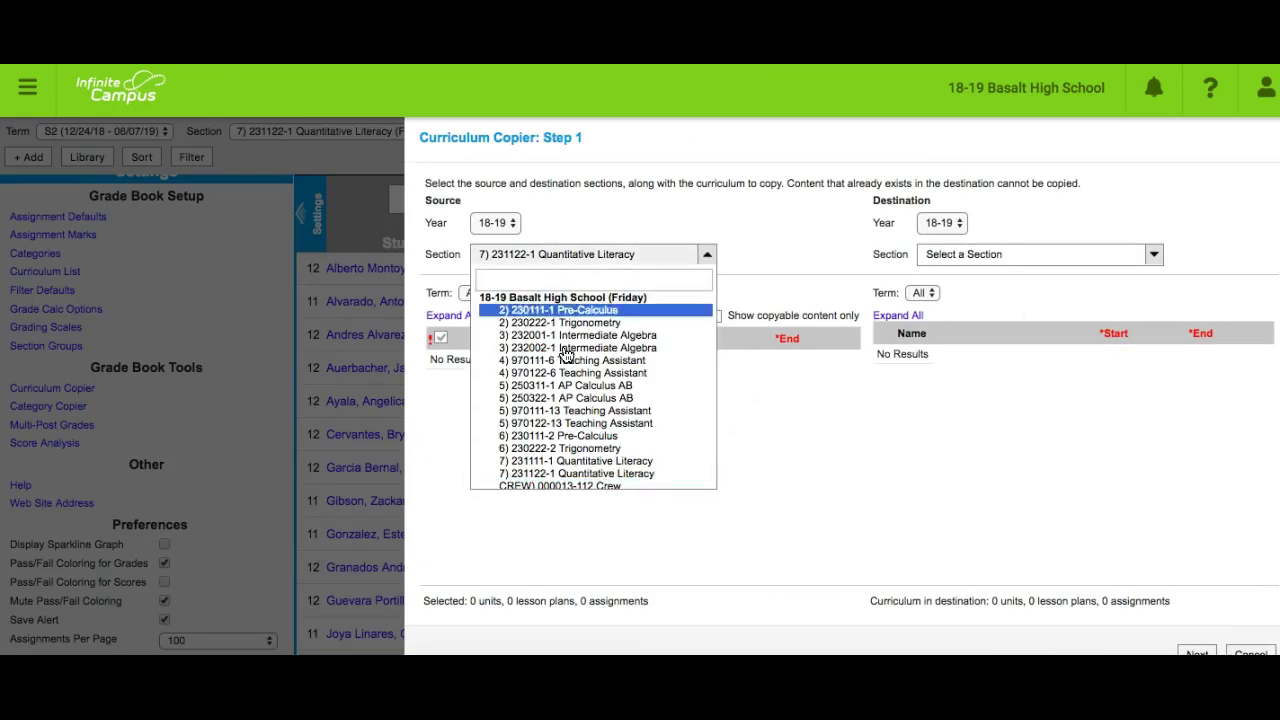
left_click(582, 461)
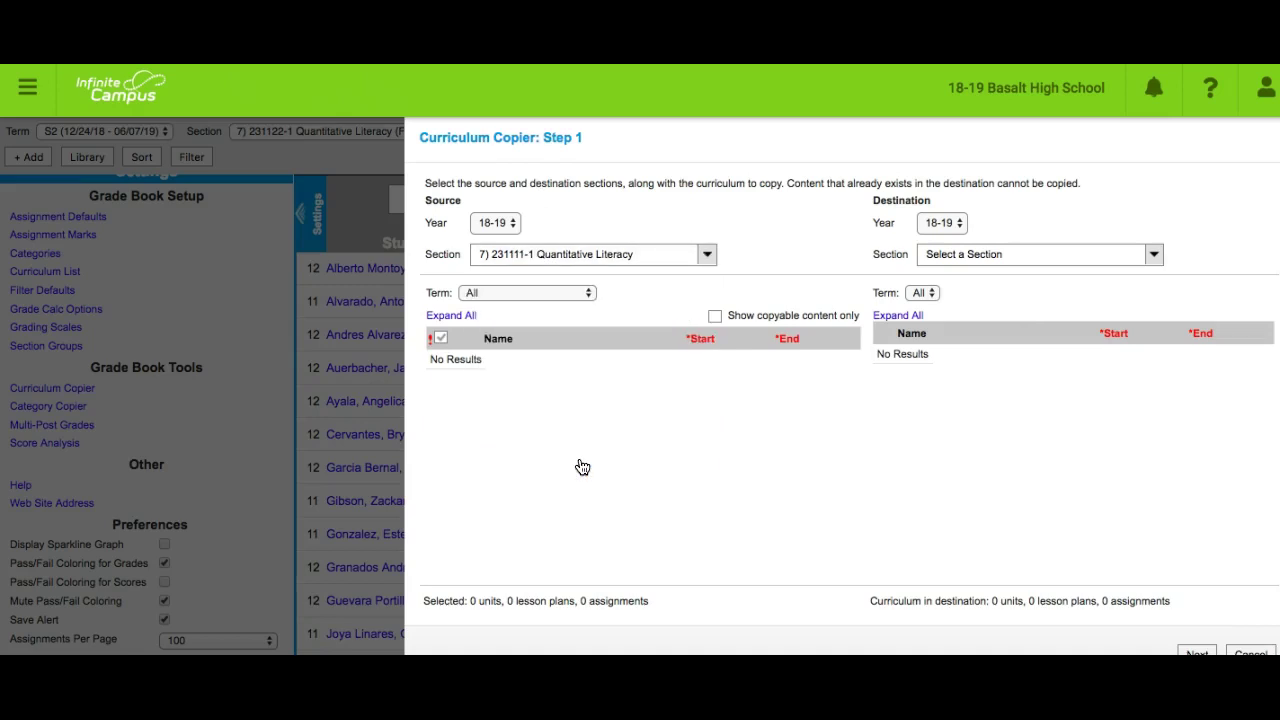
left_click(450, 316)
left_click(528, 293)
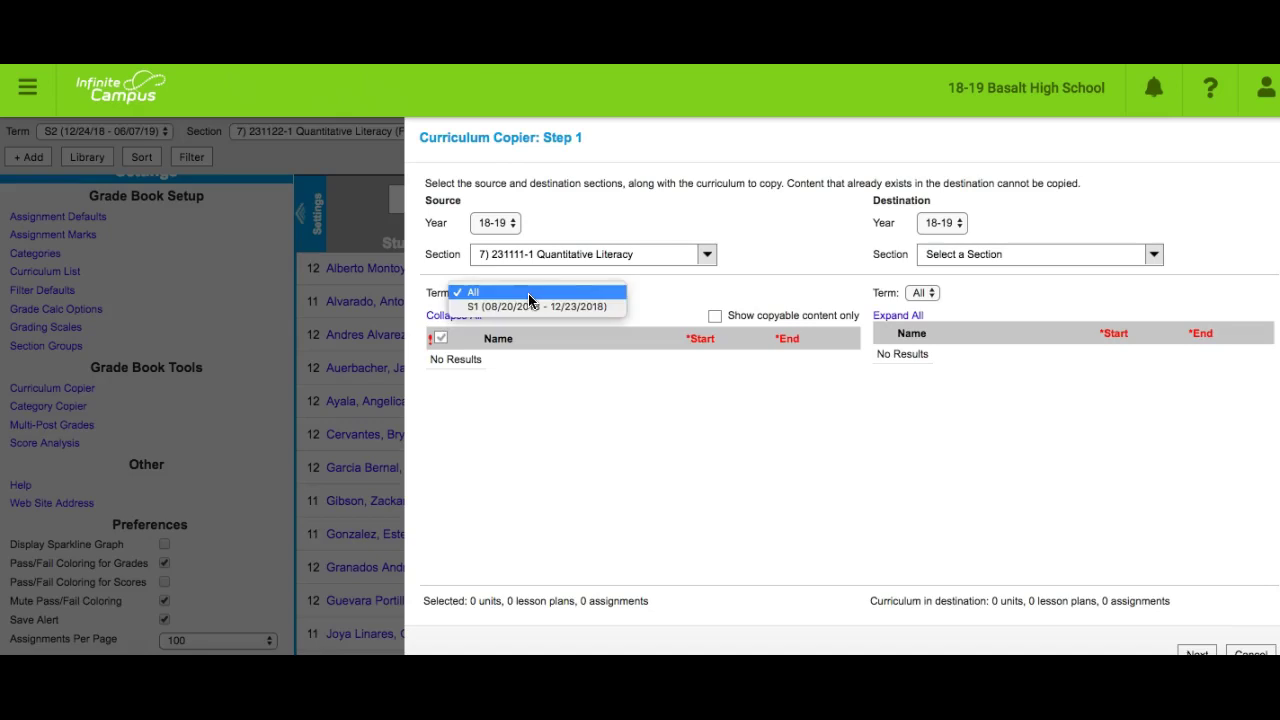
left_click(530, 306)
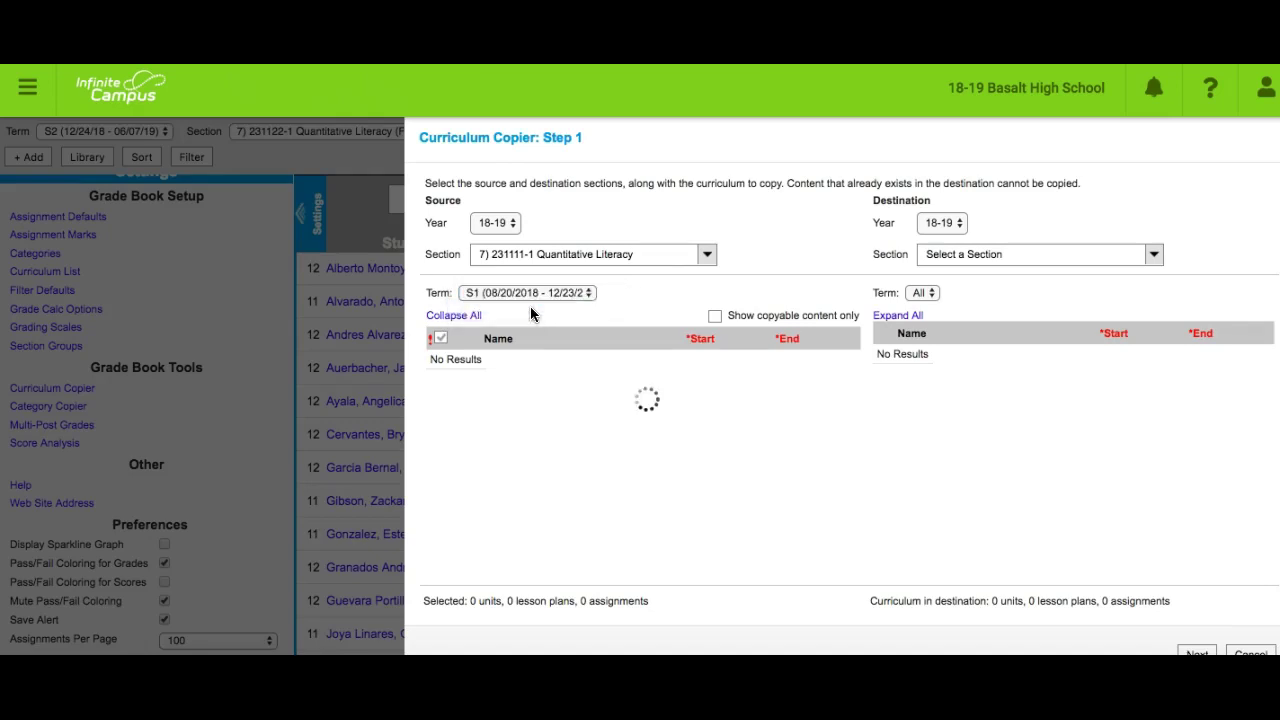
left_click(556, 260)
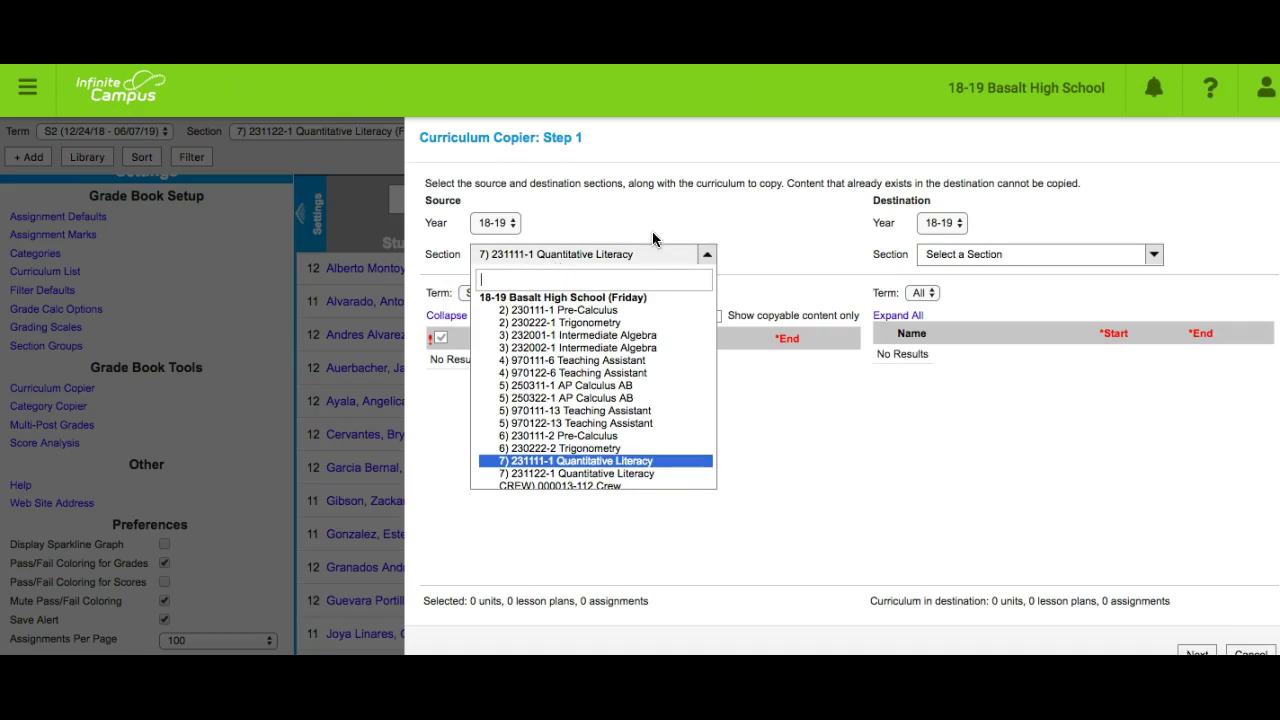
left_click(652, 231)
left_click(551, 294)
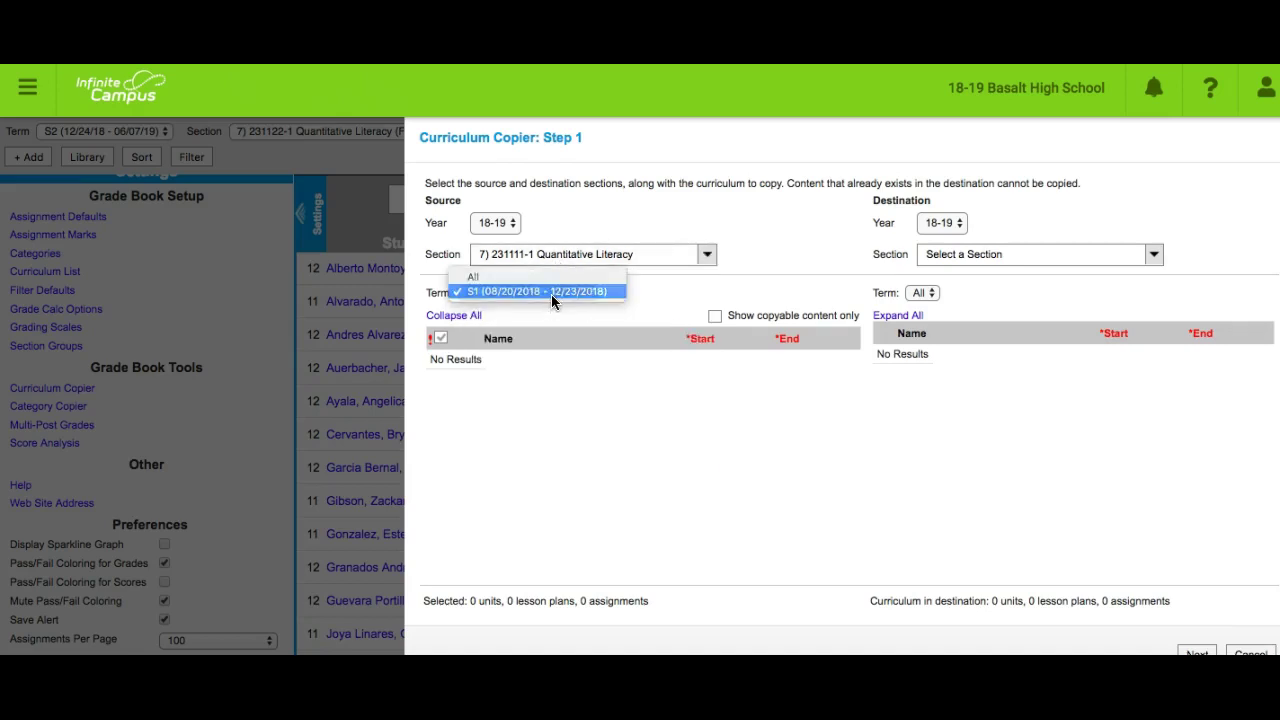
left_click(554, 292)
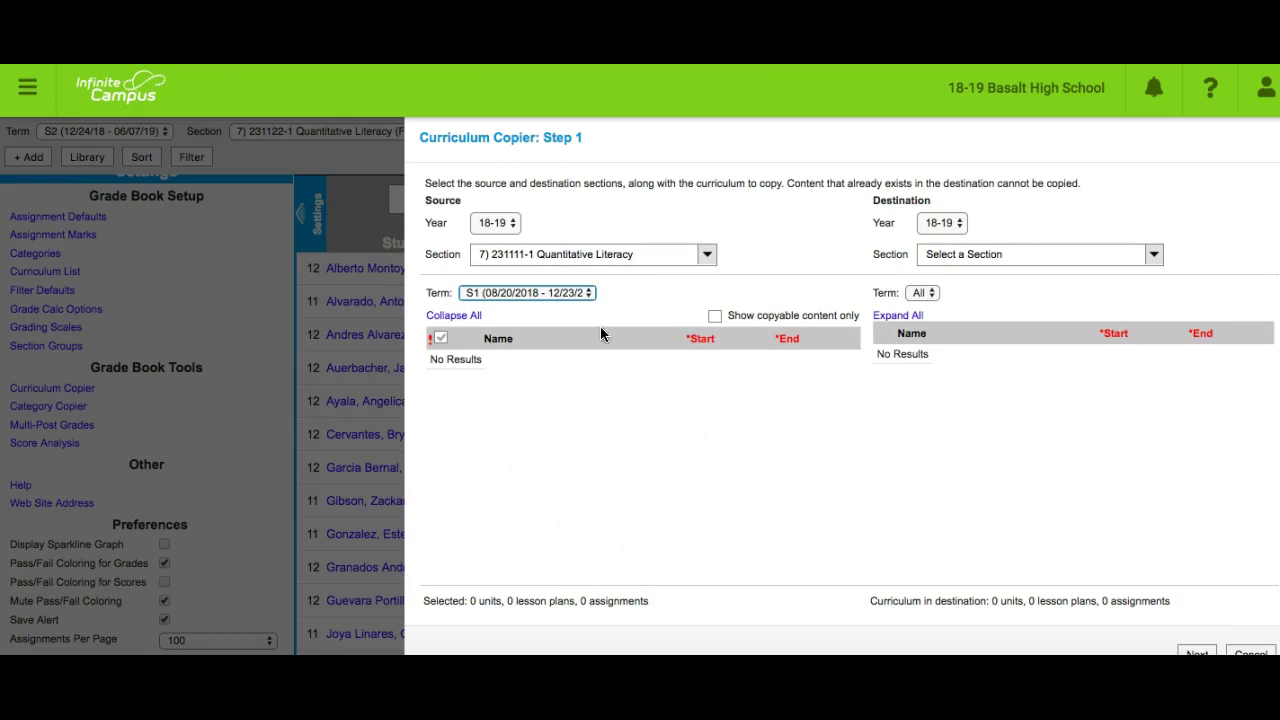
Open the list of destination sections in the Curriculum Copier.
left_click(1003, 254)
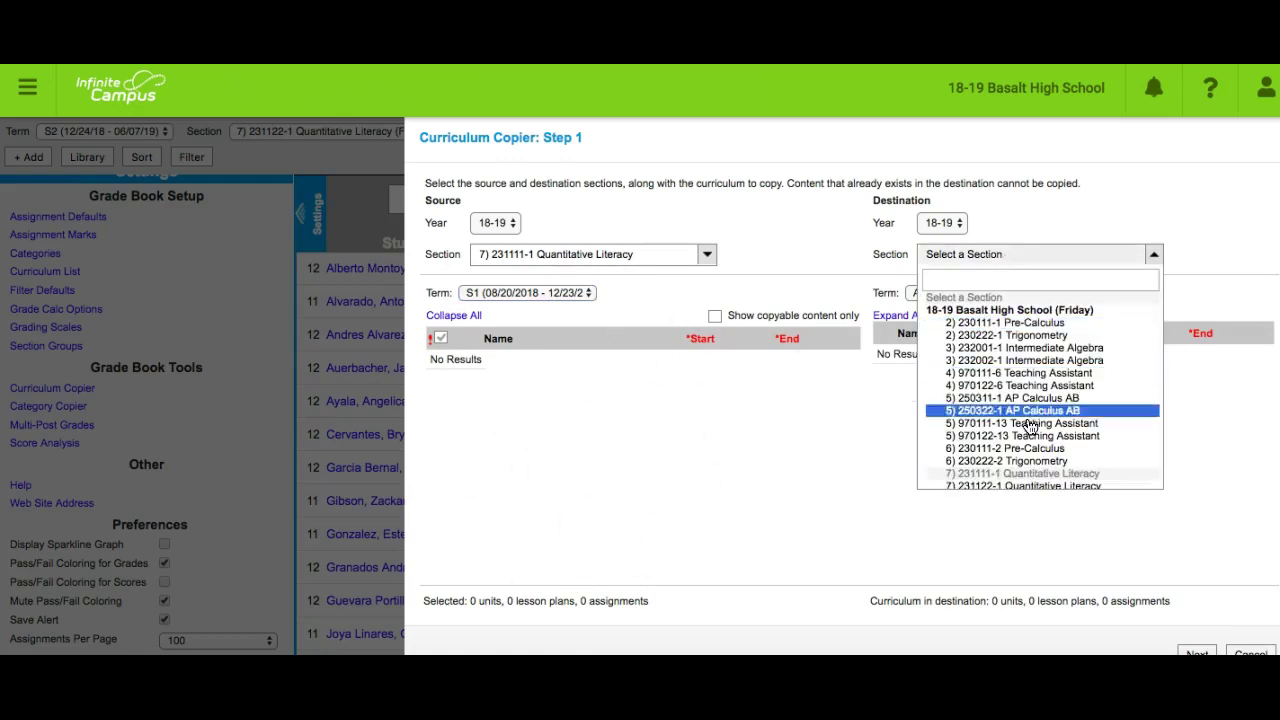